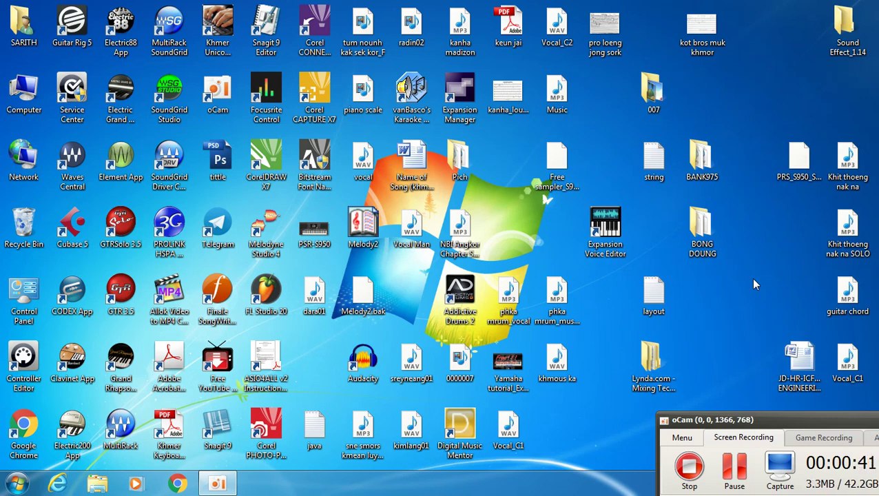
# Browse to Expansions > 2020 > yamaha PSR_S970 on drive D to examine its expansion files, and minimize the window.
pyautogui.doubleClick(463, 162)
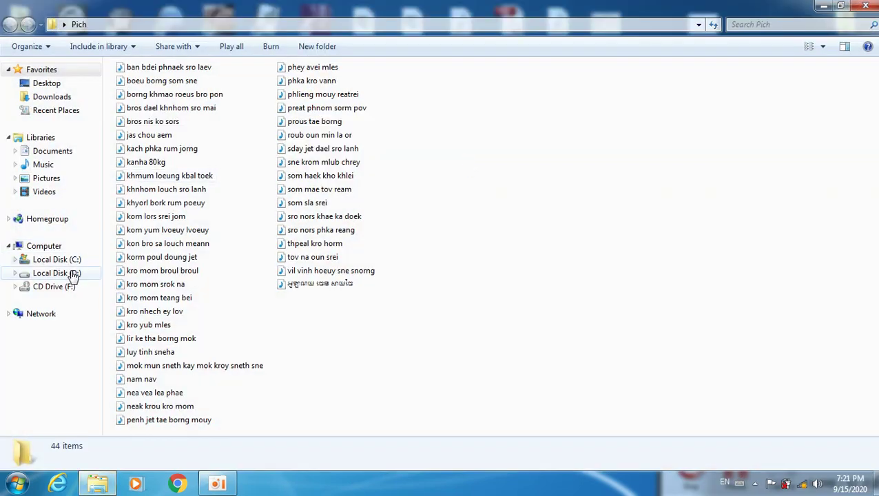
pyautogui.click(57, 273)
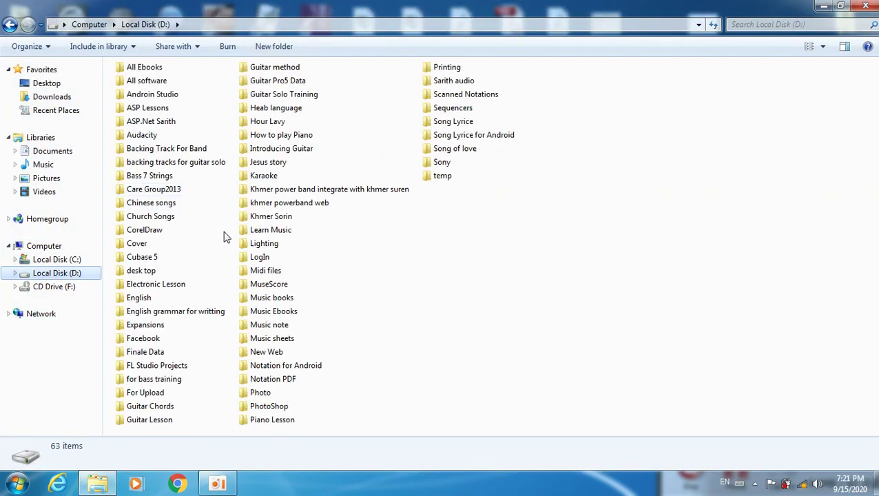
pyautogui.doubleClick(145, 326)
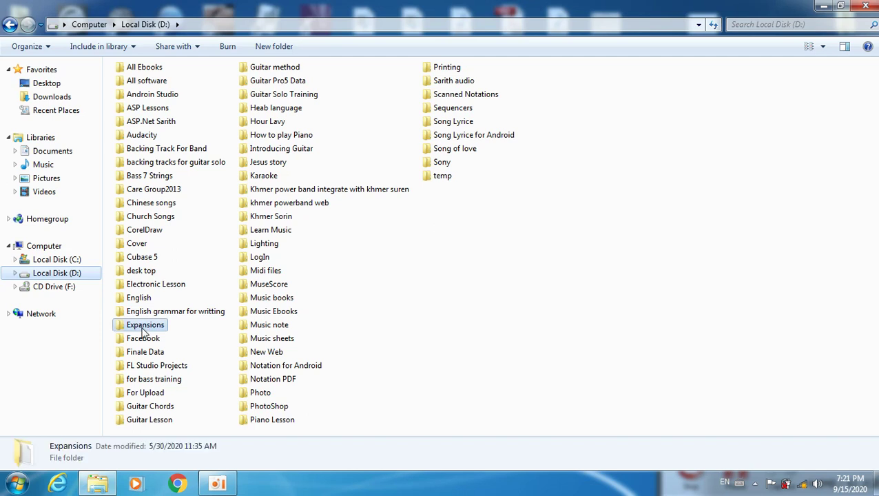
pyautogui.doubleClick(151, 99)
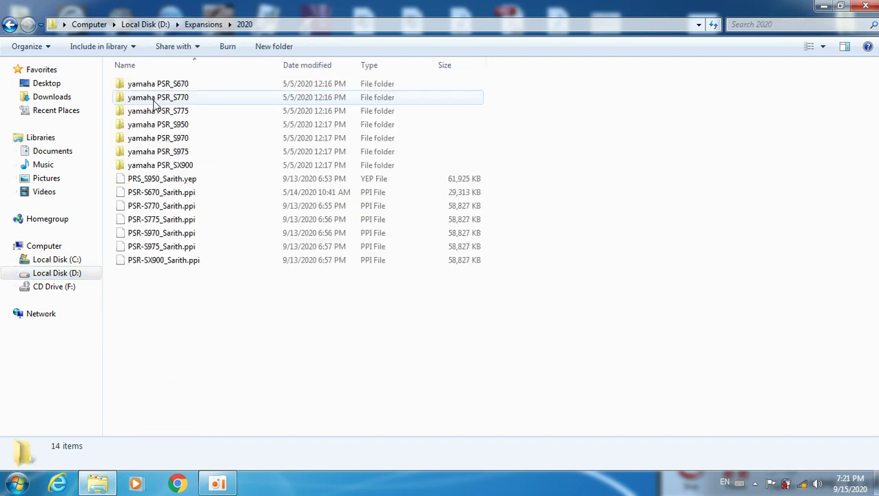
pyautogui.doubleClick(157, 140)
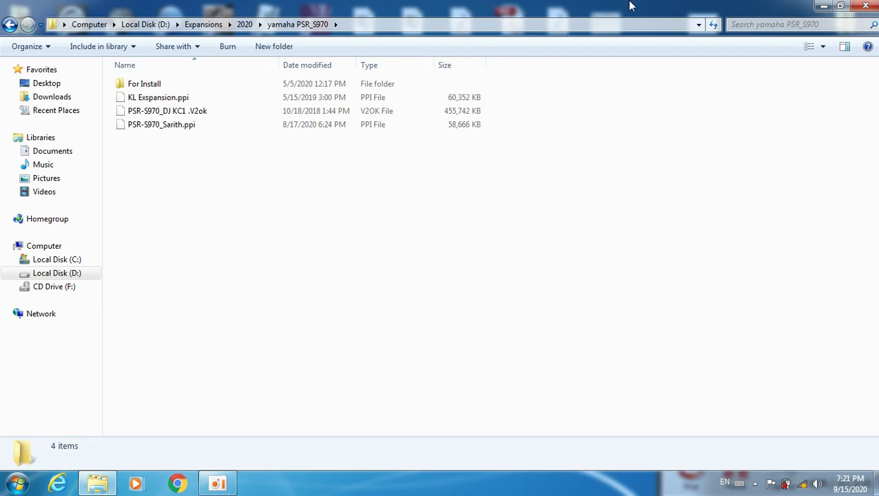
pyautogui.click(824, 7)
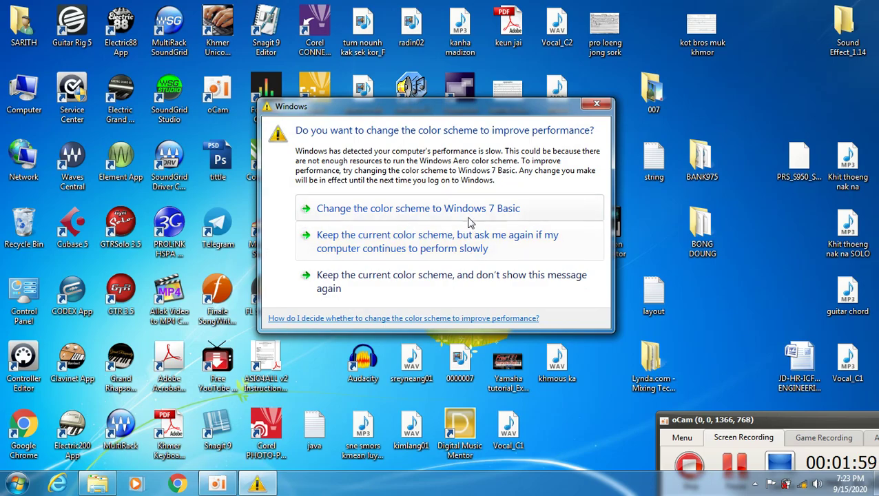
# Change the color scheme to Windows 7 Basic and open Yamaha Expansion Manager.
pyautogui.click(469, 216)
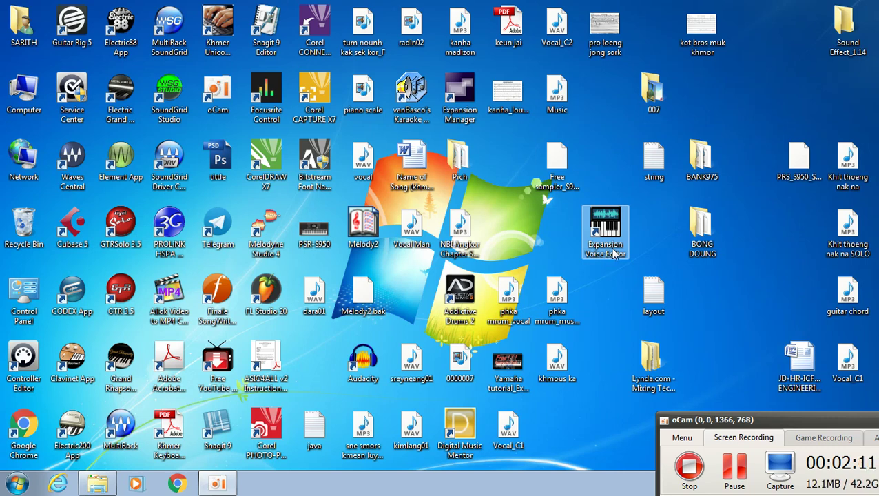
pyautogui.click(801, 156)
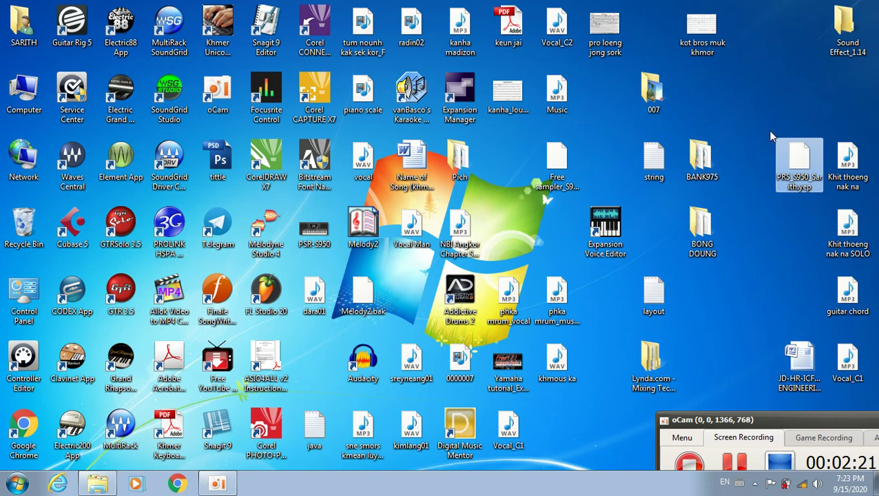
pyautogui.doubleClick(462, 101)
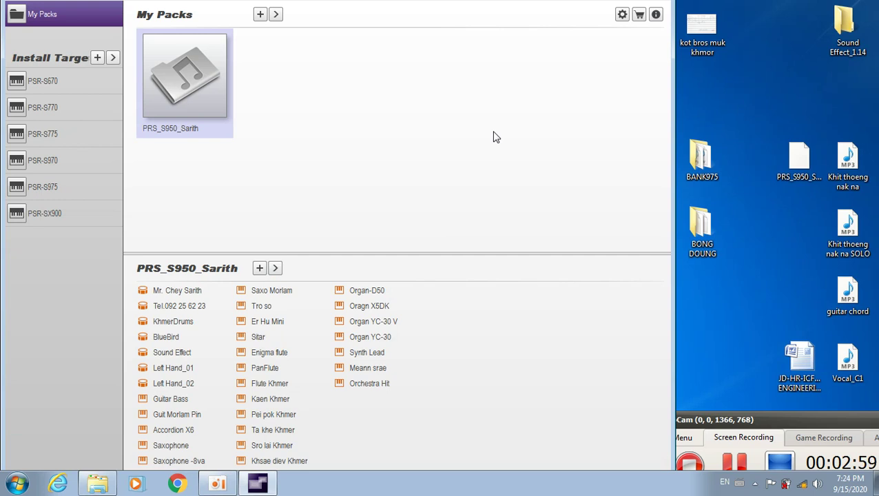
# Delete the existing PRS_S950 pack from My Packs.
pyautogui.moveTo(268, 485)
pyautogui.click(275, 15)
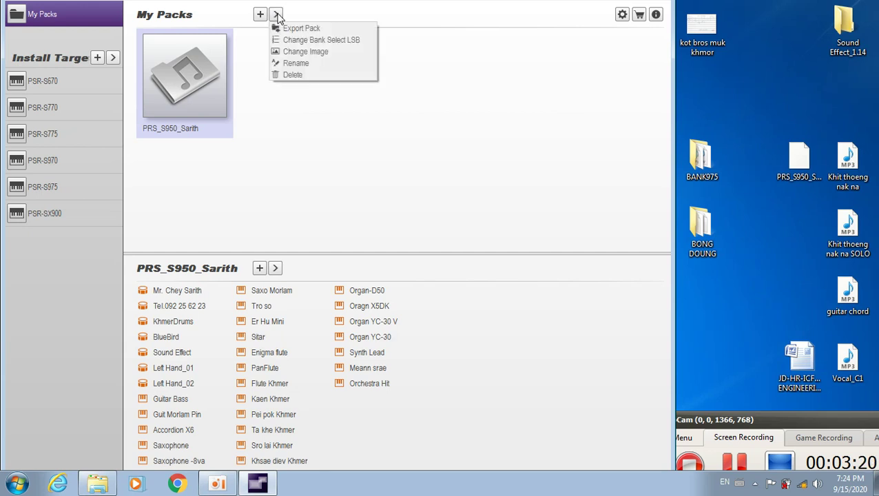
pyautogui.click(295, 74)
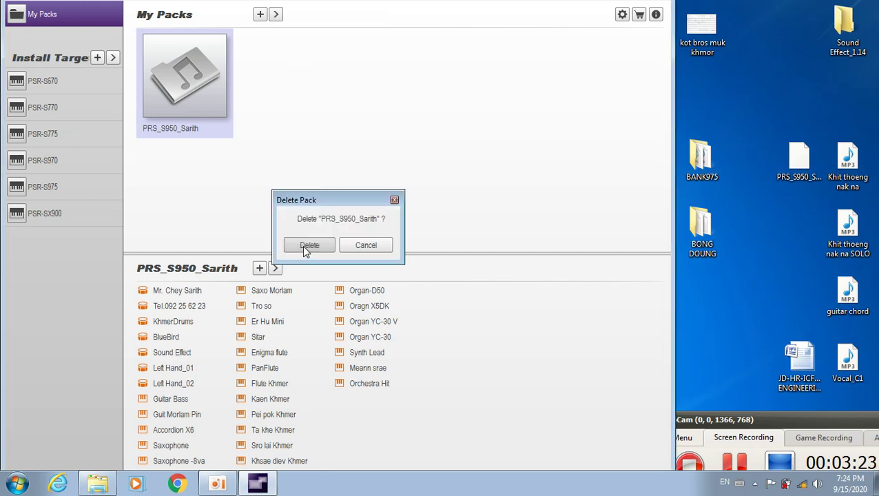
pyautogui.click(303, 245)
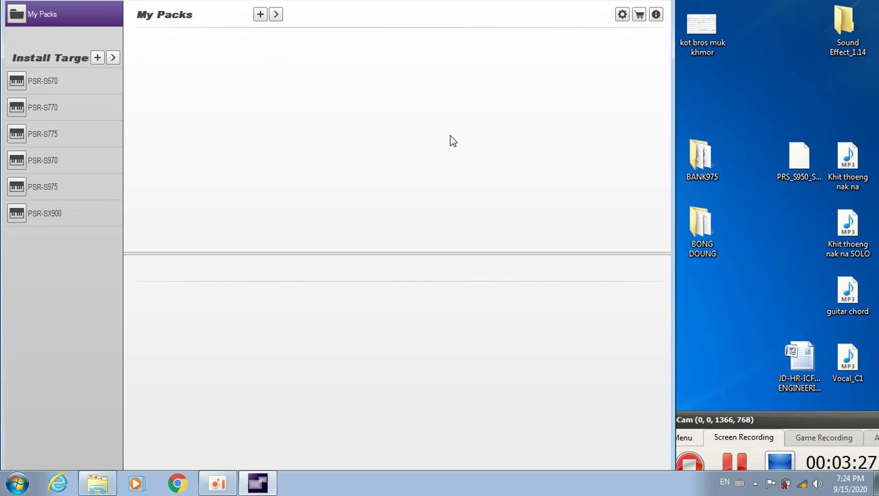
# Import the pack Free sampler_S950.yep from the Desktop into My Packs and dismiss the import notice.
pyautogui.click(792, 168)
pyautogui.click(795, 170)
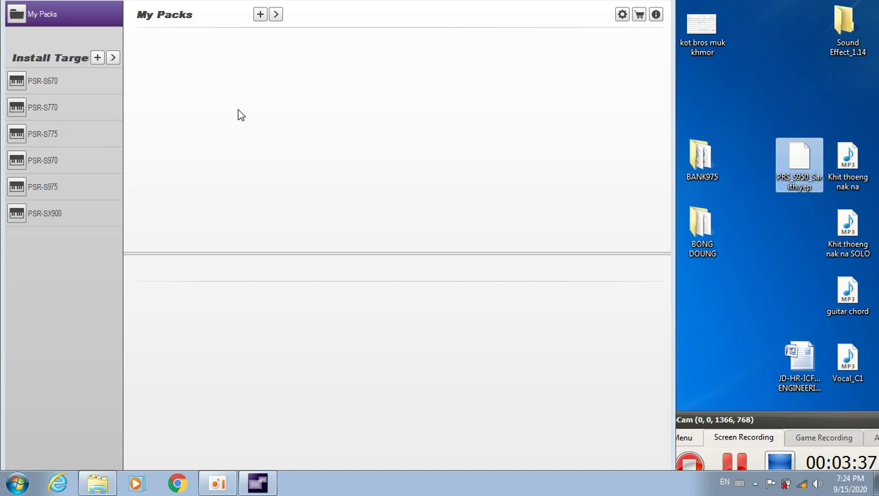
pyautogui.click(260, 15)
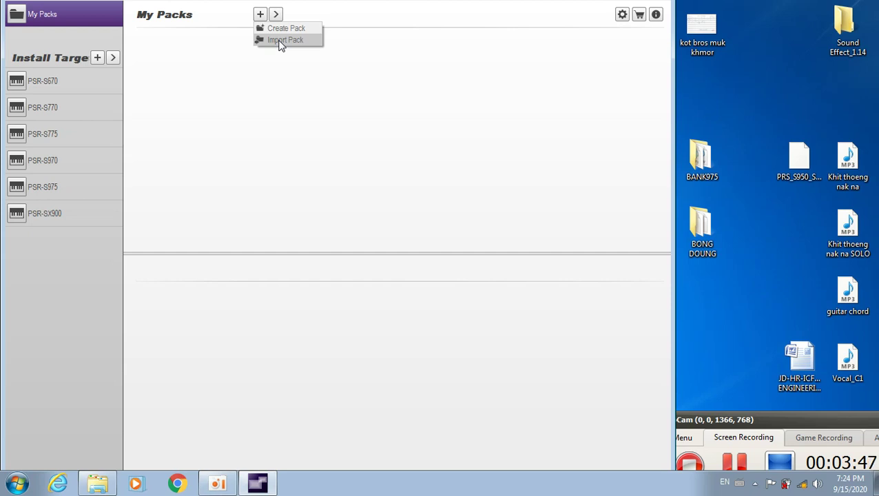
pyautogui.click(280, 41)
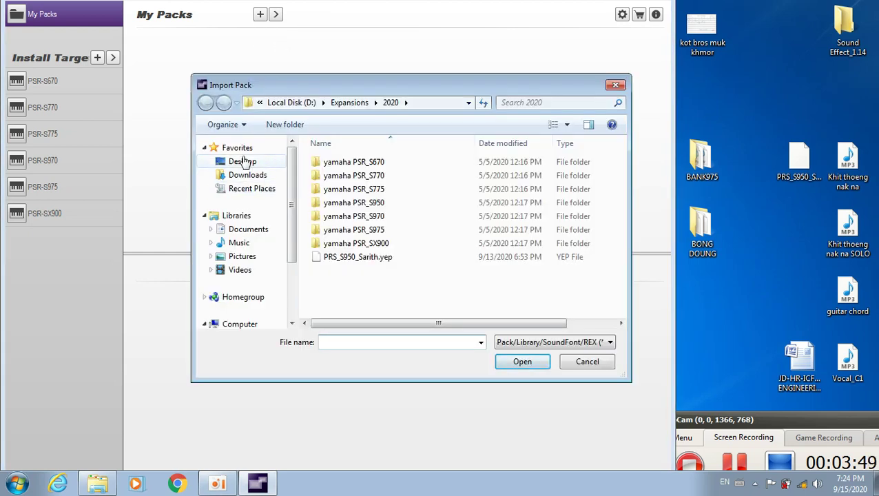
pyautogui.click(243, 161)
pyautogui.click(372, 236)
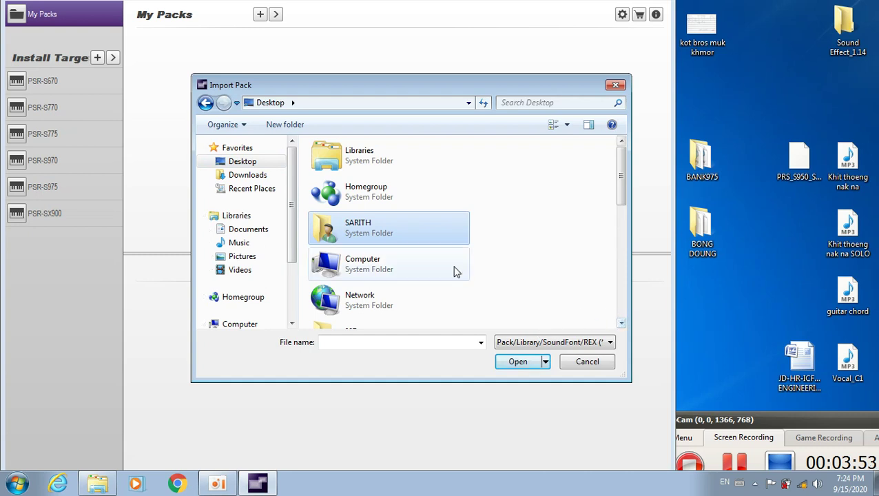
pyautogui.moveTo(622, 324); pyautogui.dragTo(622, 324)
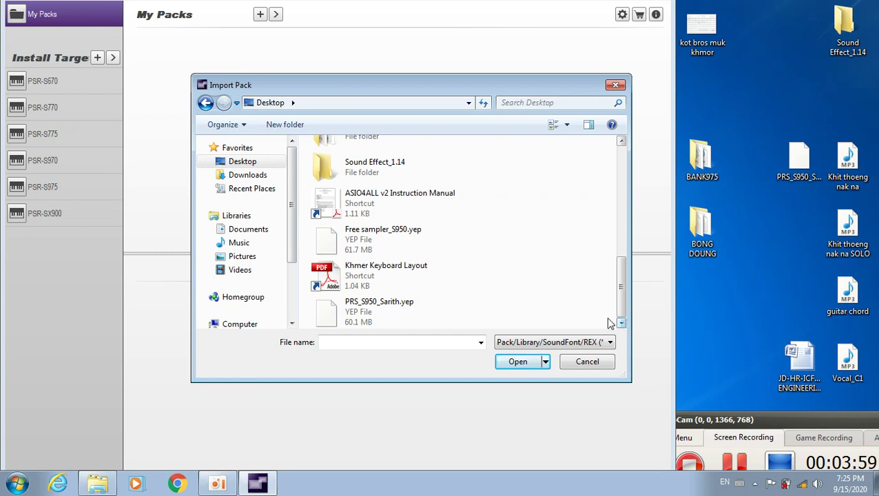
pyautogui.click(397, 272)
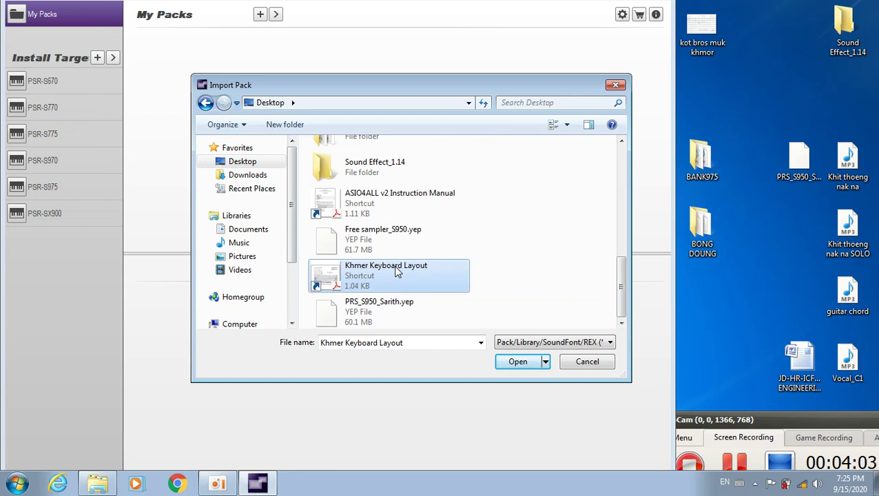
pyautogui.press('Up')
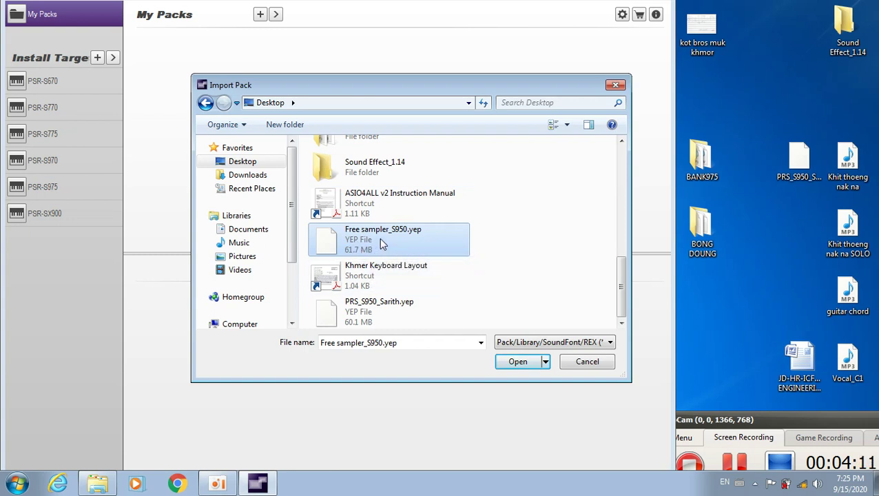
pyautogui.click(513, 364)
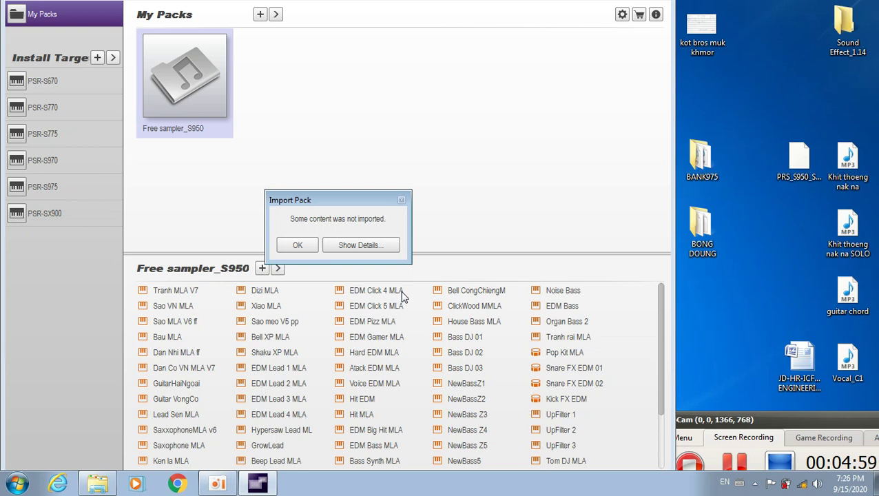
pyautogui.click(297, 253)
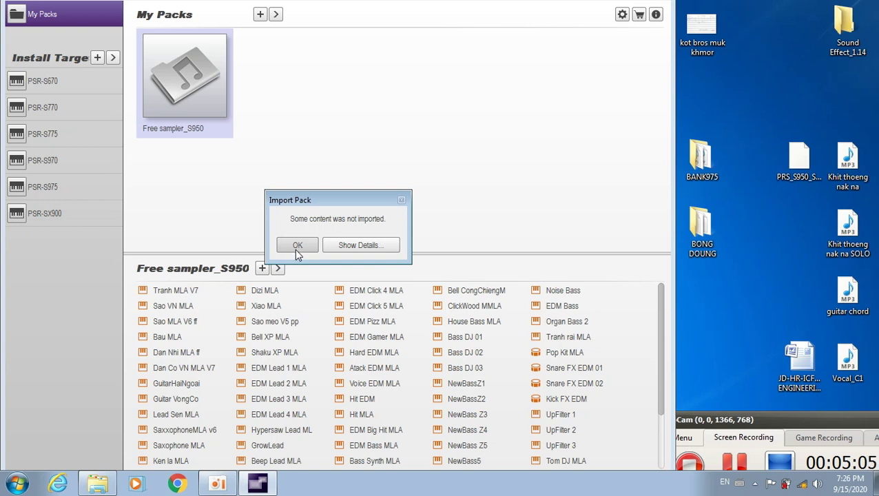
pyautogui.click(297, 246)
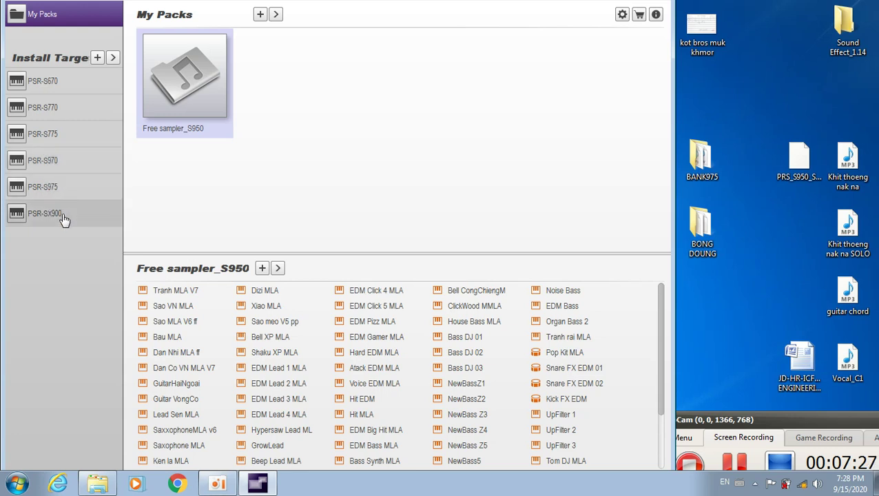
# Select PSR-S970 as the install target and start saving its pack installation file to the Desktop.
pyautogui.click(58, 162)
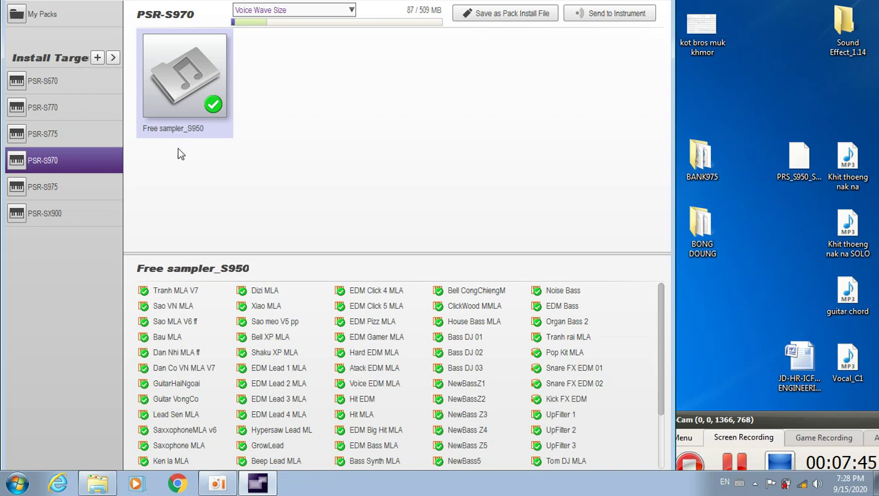
pyautogui.click(527, 20)
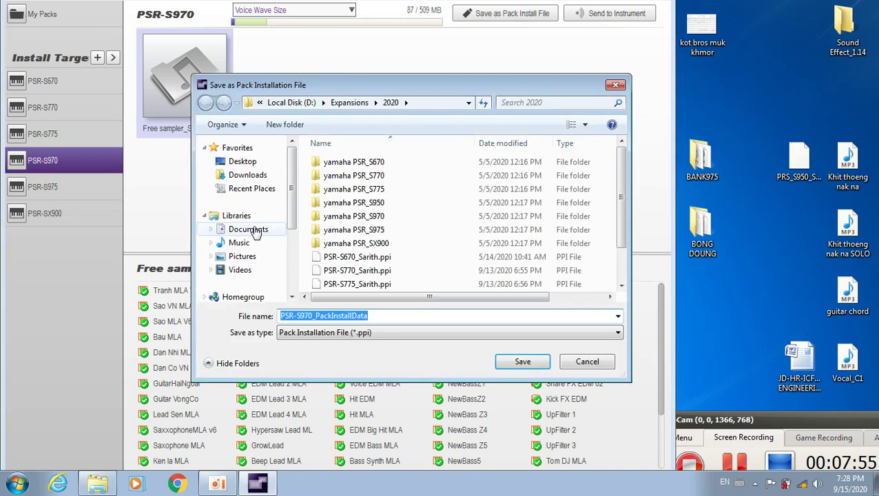
pyautogui.click(244, 165)
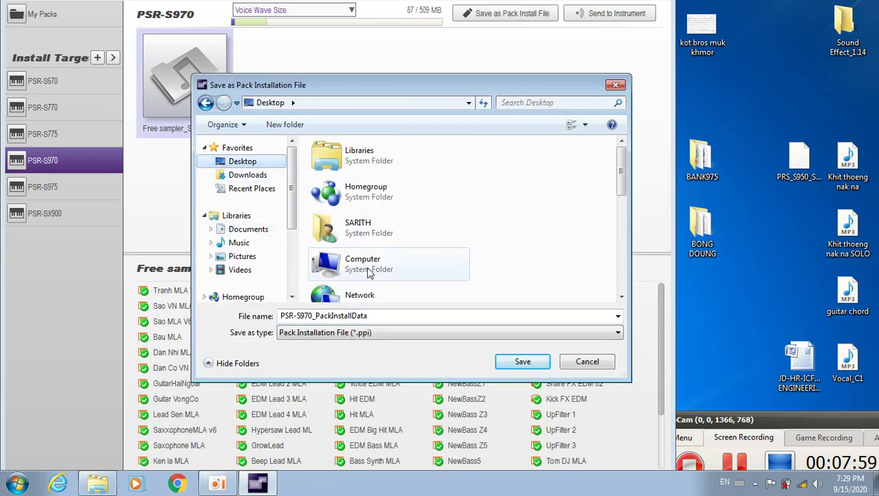
# Save the pack installation file under the name Free sampler_S970 and close Yamaha Expansion Manager.
pyautogui.doubleClick(416, 315)
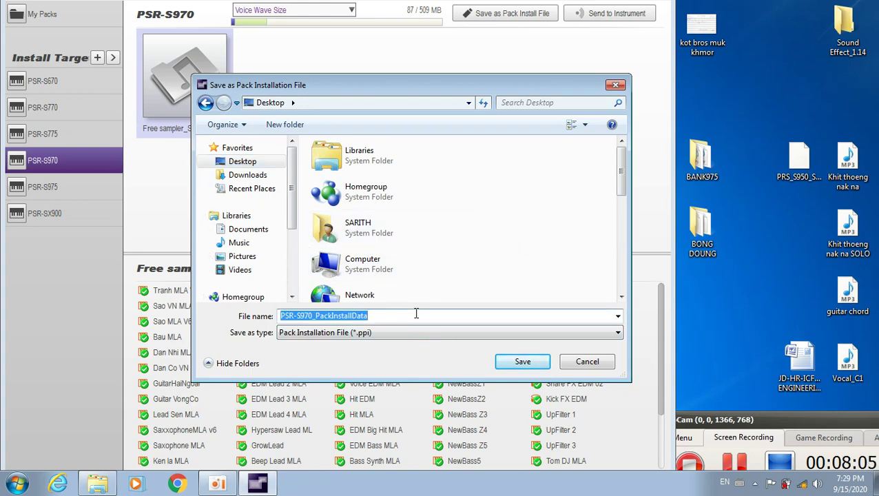
pyautogui.write('Fr')
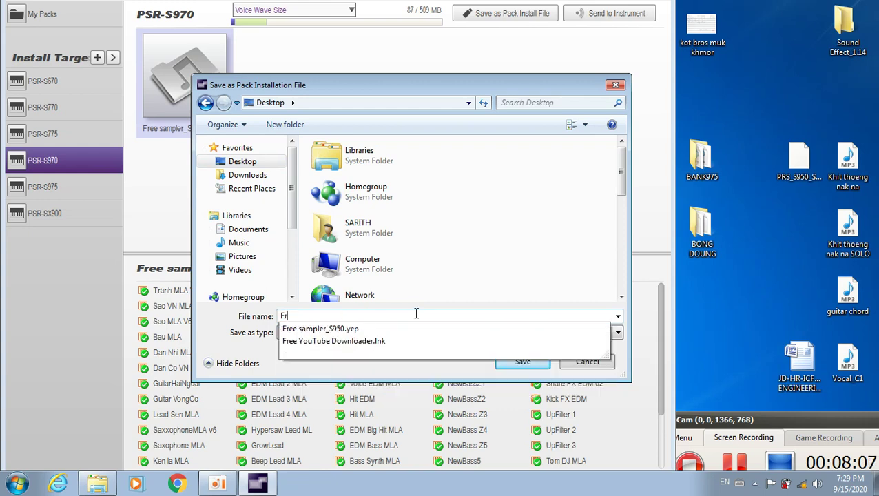
pyautogui.write('ee s')
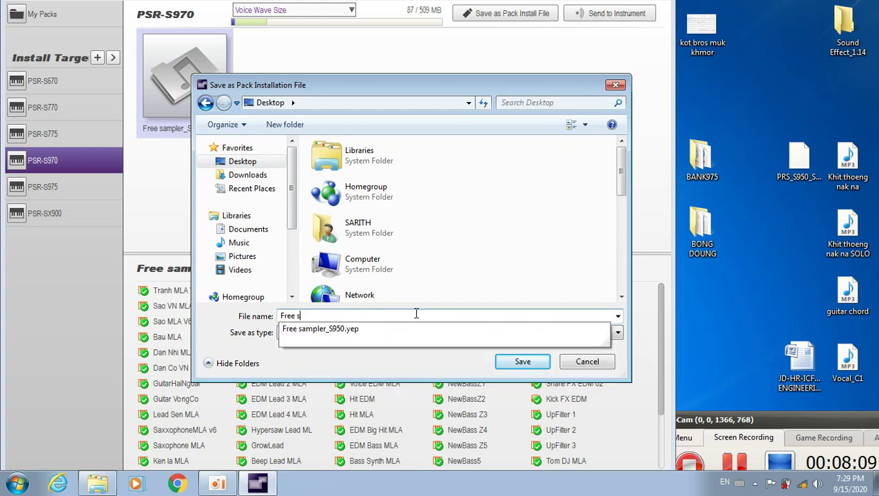
pyautogui.write('ampler')
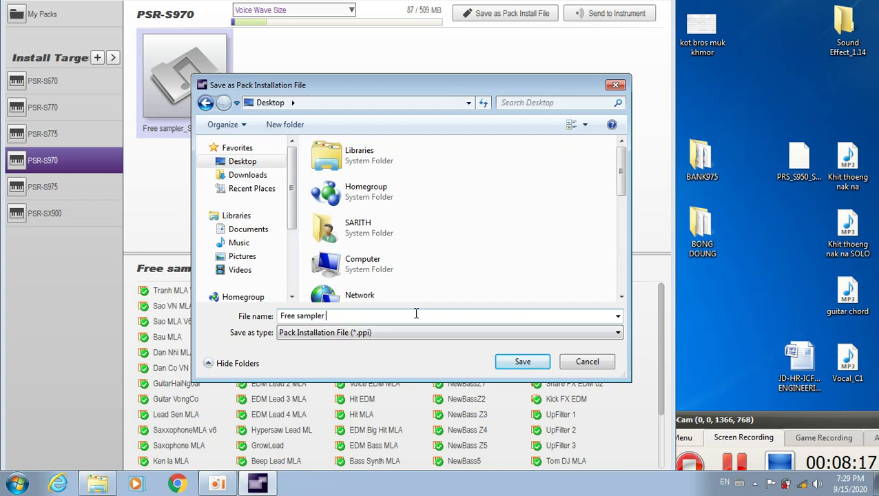
pyautogui.press('BackSpace')
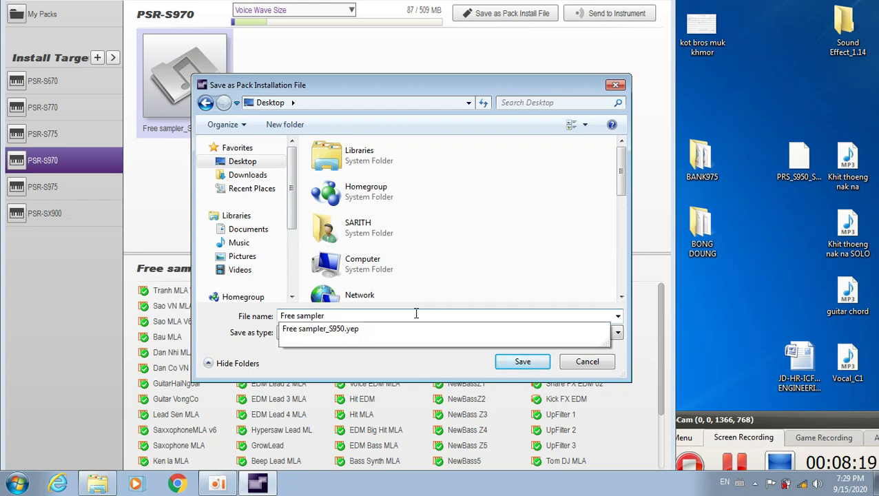
pyautogui.write('_S970')
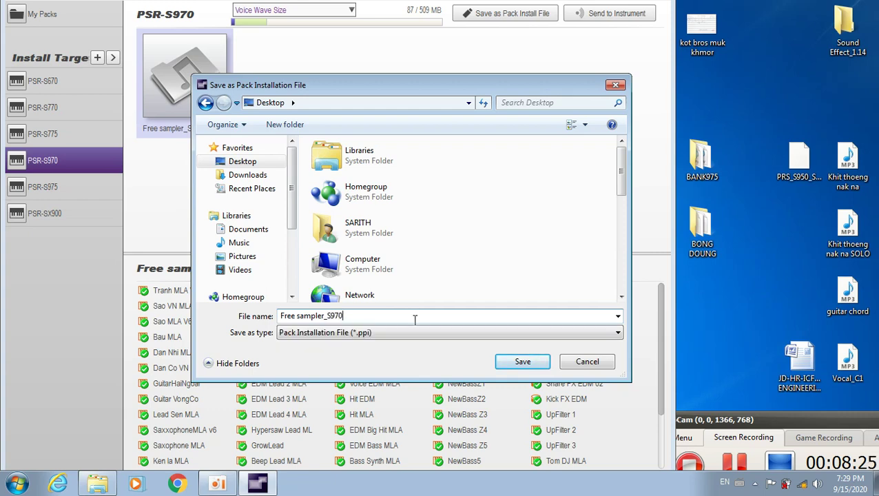
pyautogui.click(513, 363)
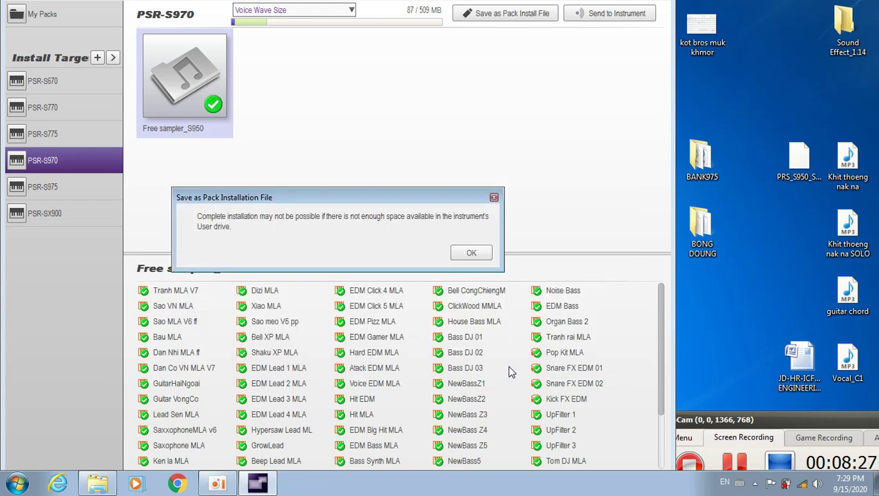
pyautogui.click(472, 253)
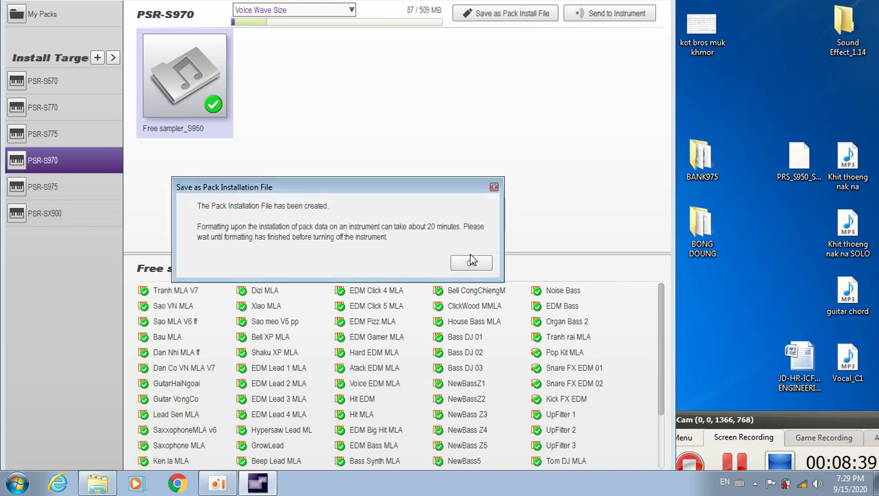
pyautogui.click(471, 262)
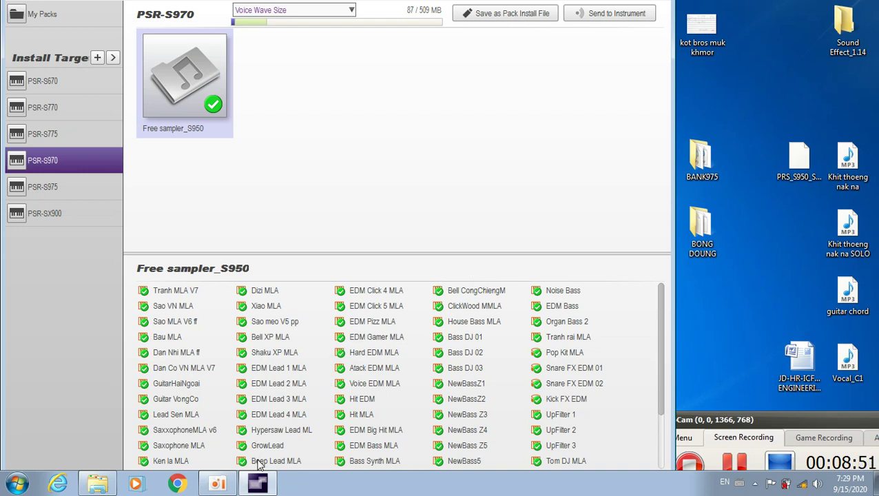
pyautogui.moveTo(259, 485)
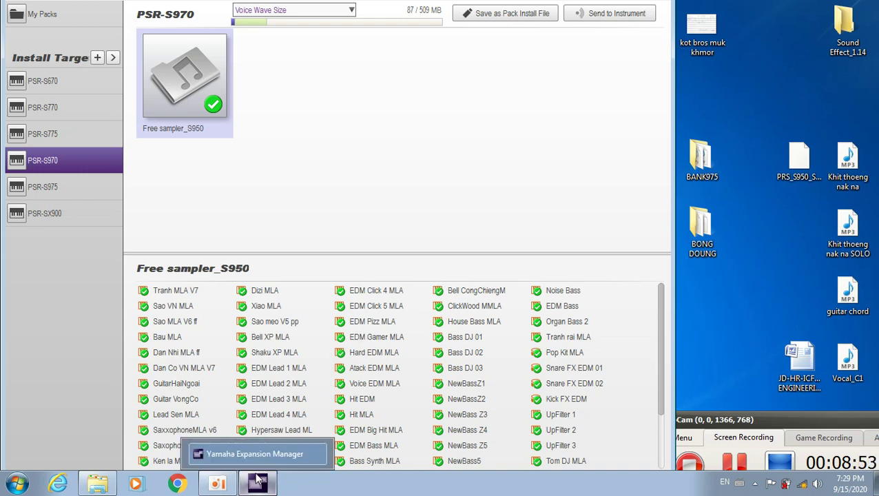
pyautogui.click(318, 456)
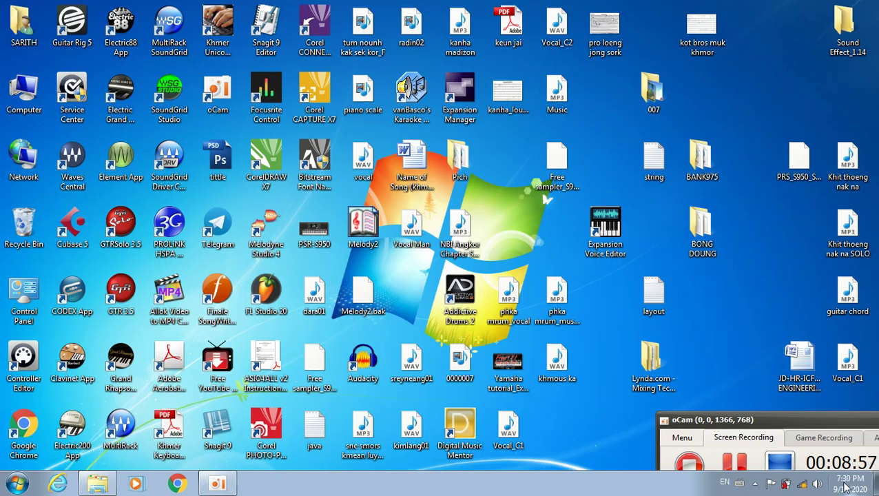